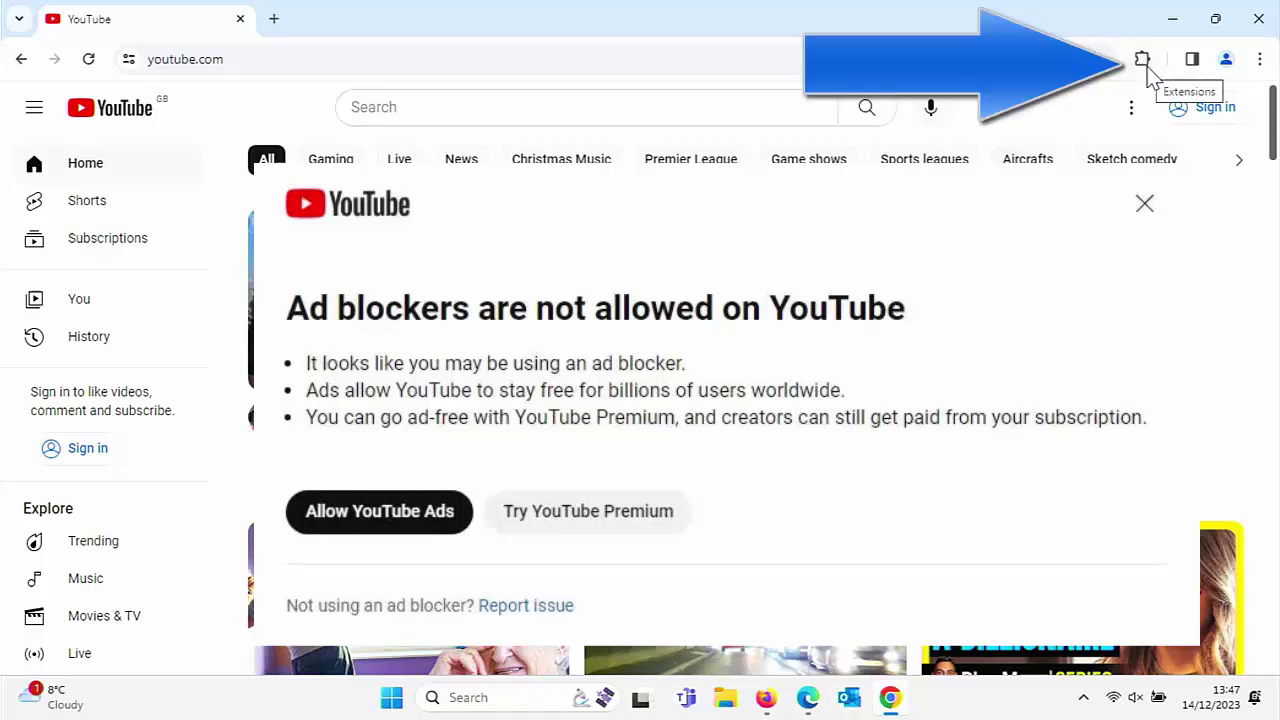
{"action": "left_click", "coordinate": [808, 697]}
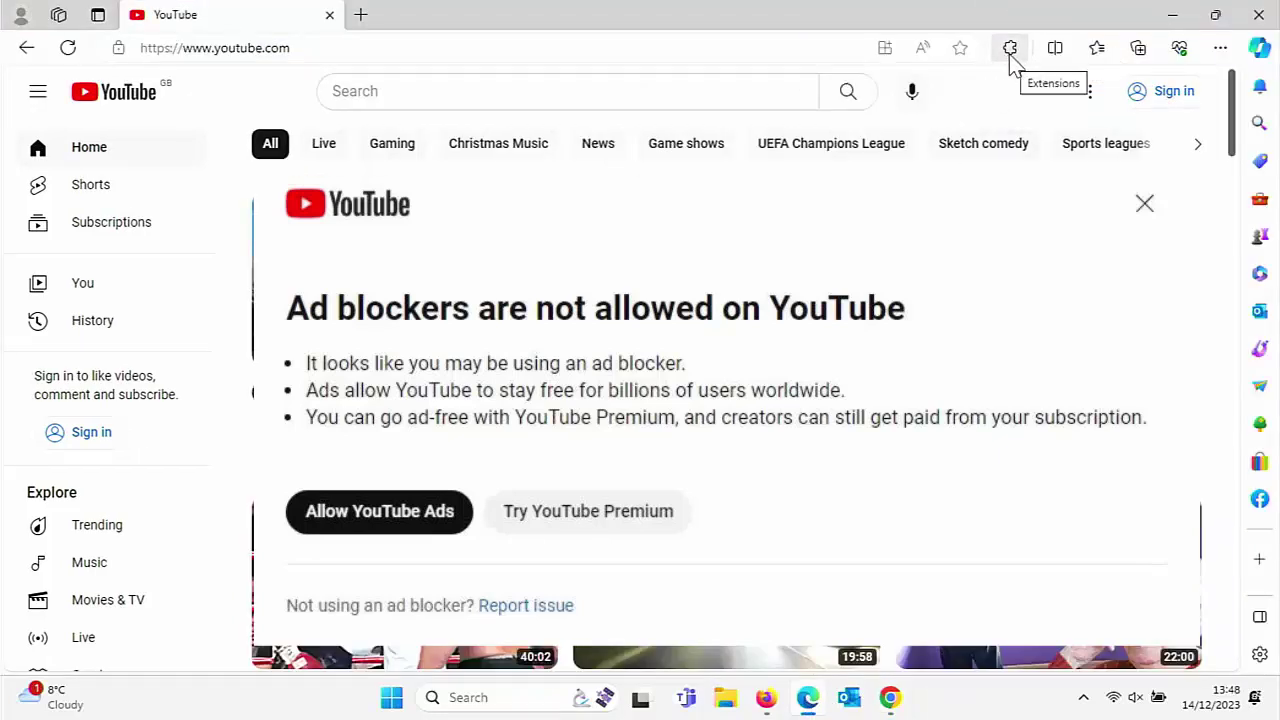
{"action": "left_click", "coordinate": [766, 697]}
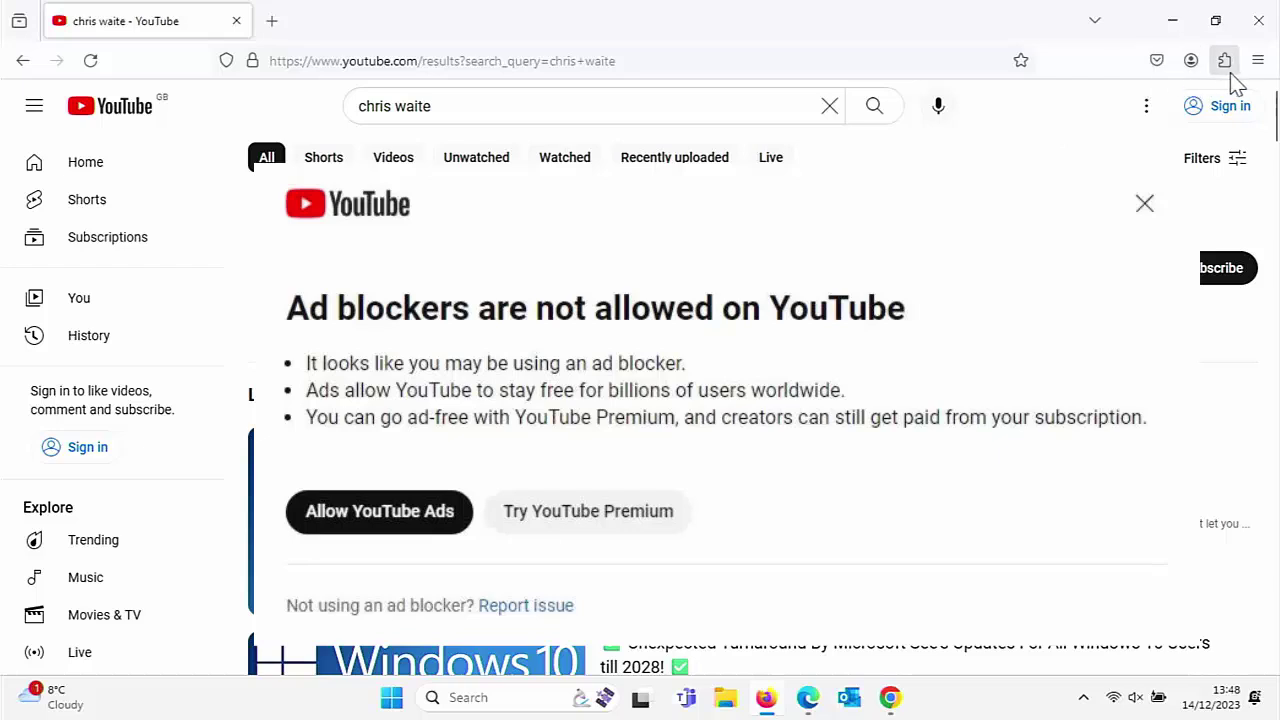
{"action": "left_click", "coordinate": [1258, 62]}
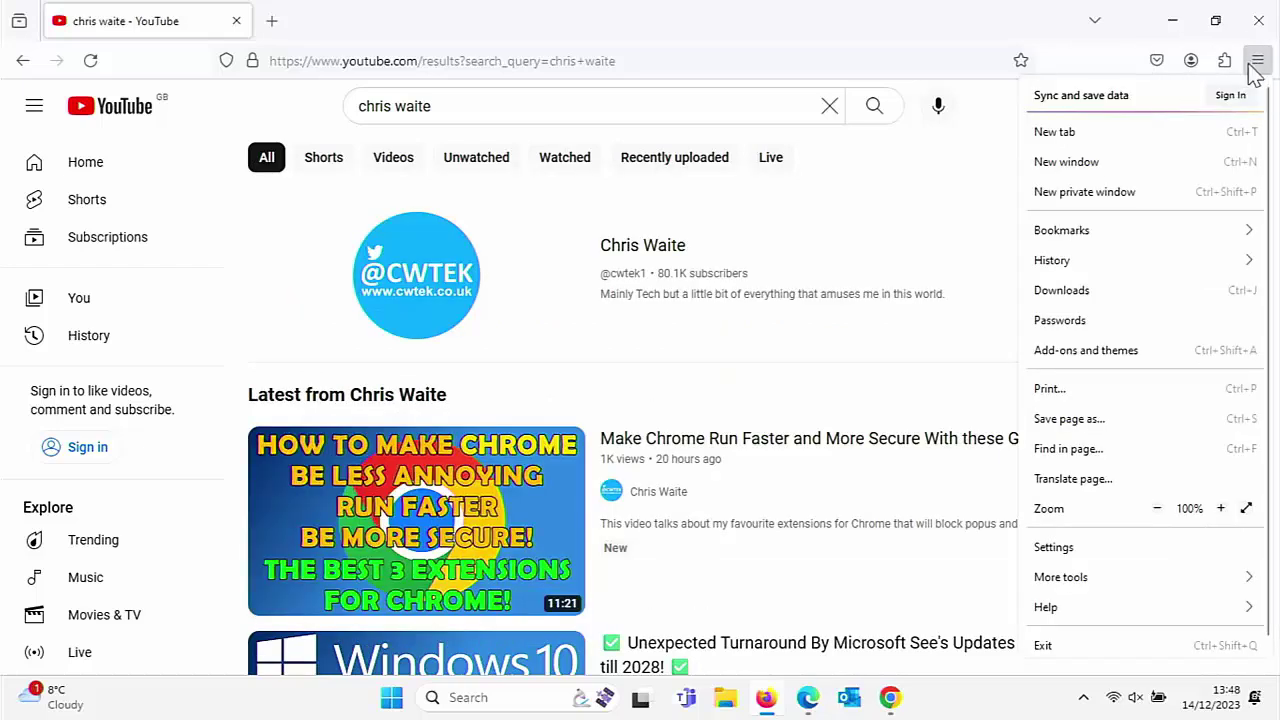
{"action": "left_click", "coordinate": [1225, 64]}
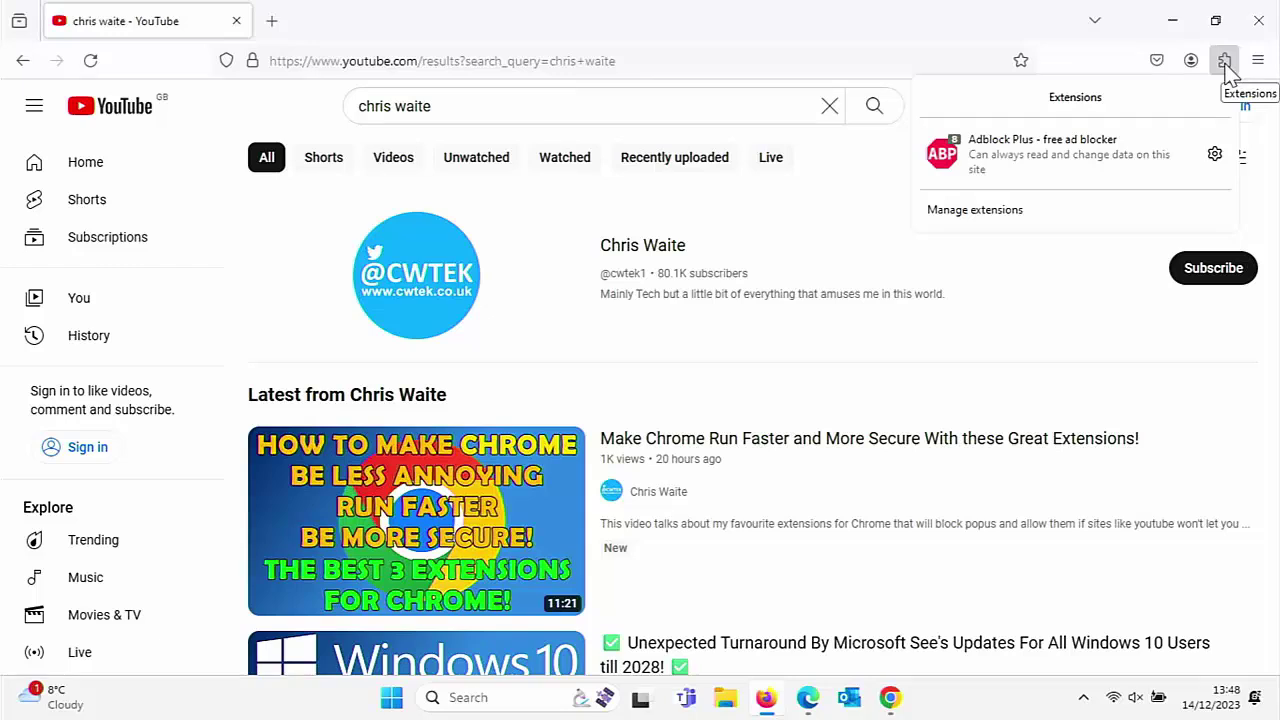
{"action": "left_click", "coordinate": [1053, 168]}
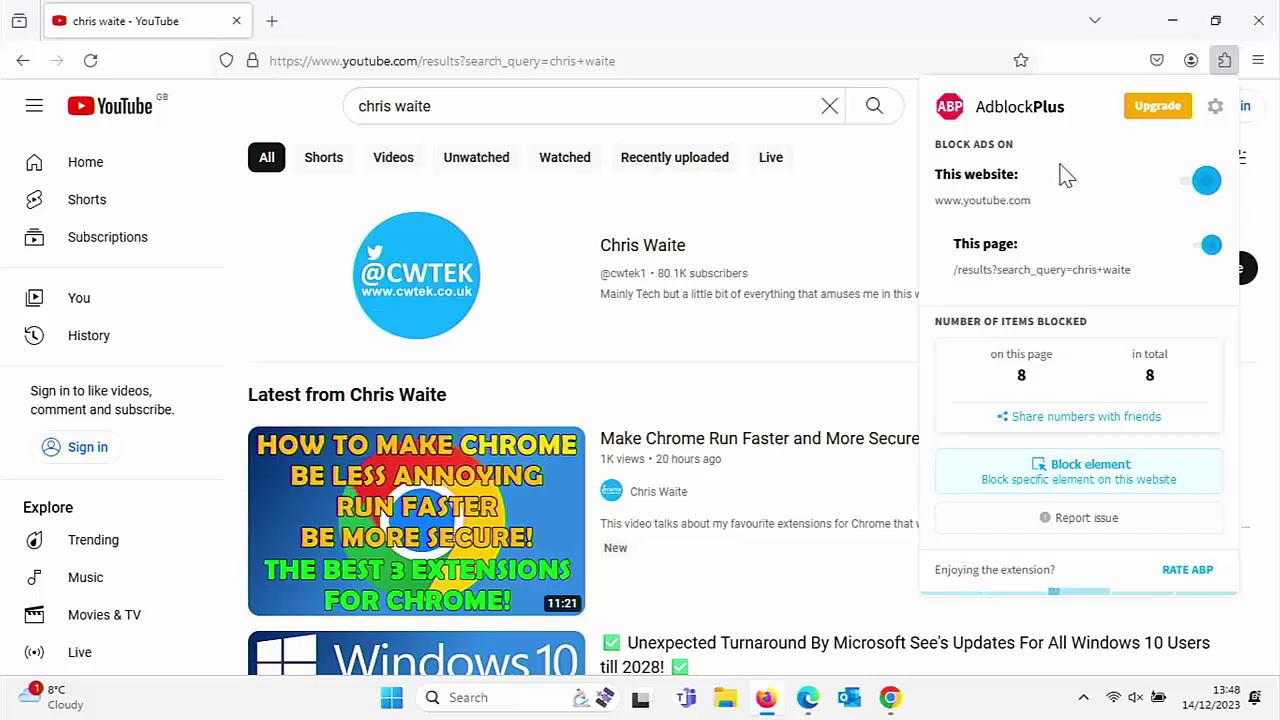
{"action": "left_click", "coordinate": [1206, 186]}
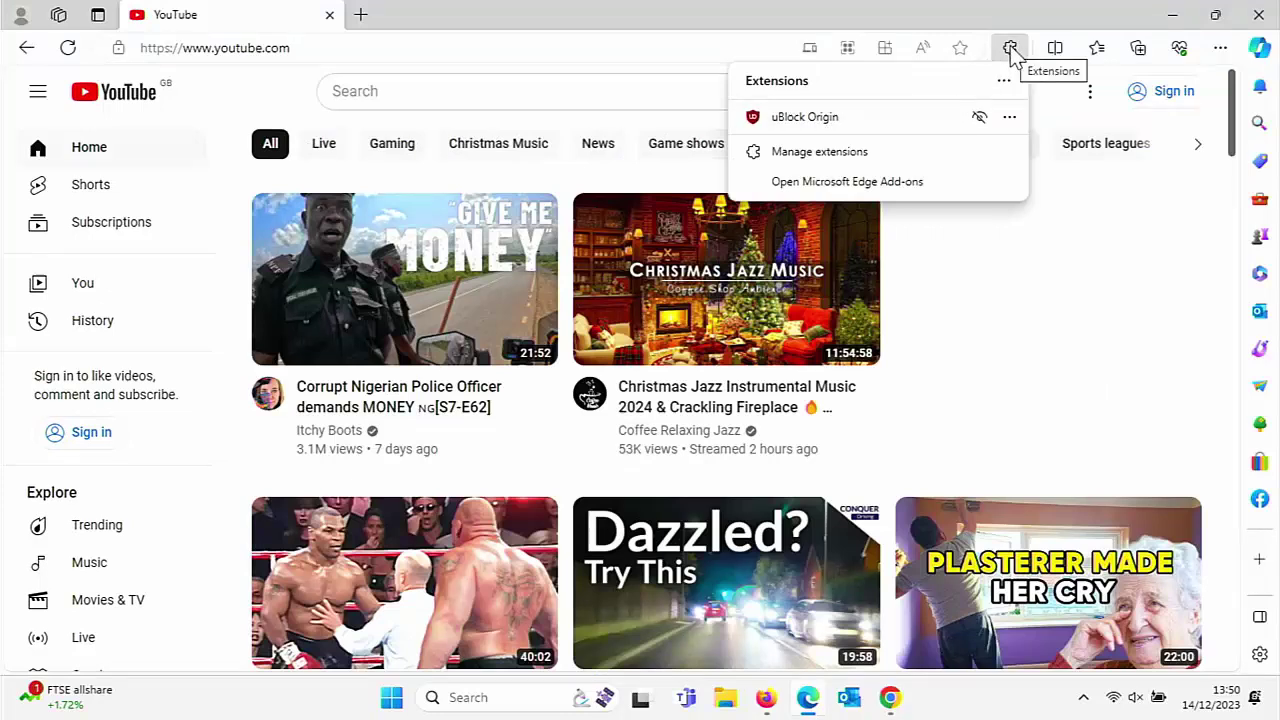
{"action": "left_click", "coordinate": [797, 117]}
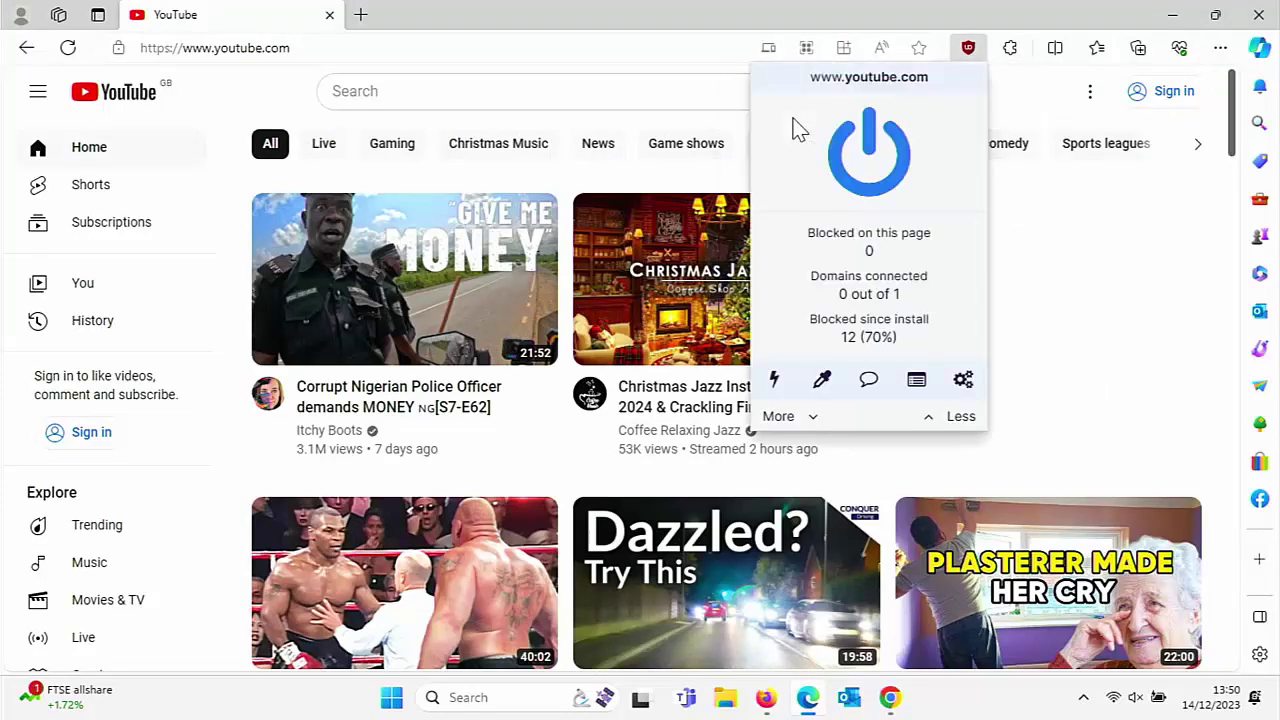
{"action": "left_click", "coordinate": [866, 150]}
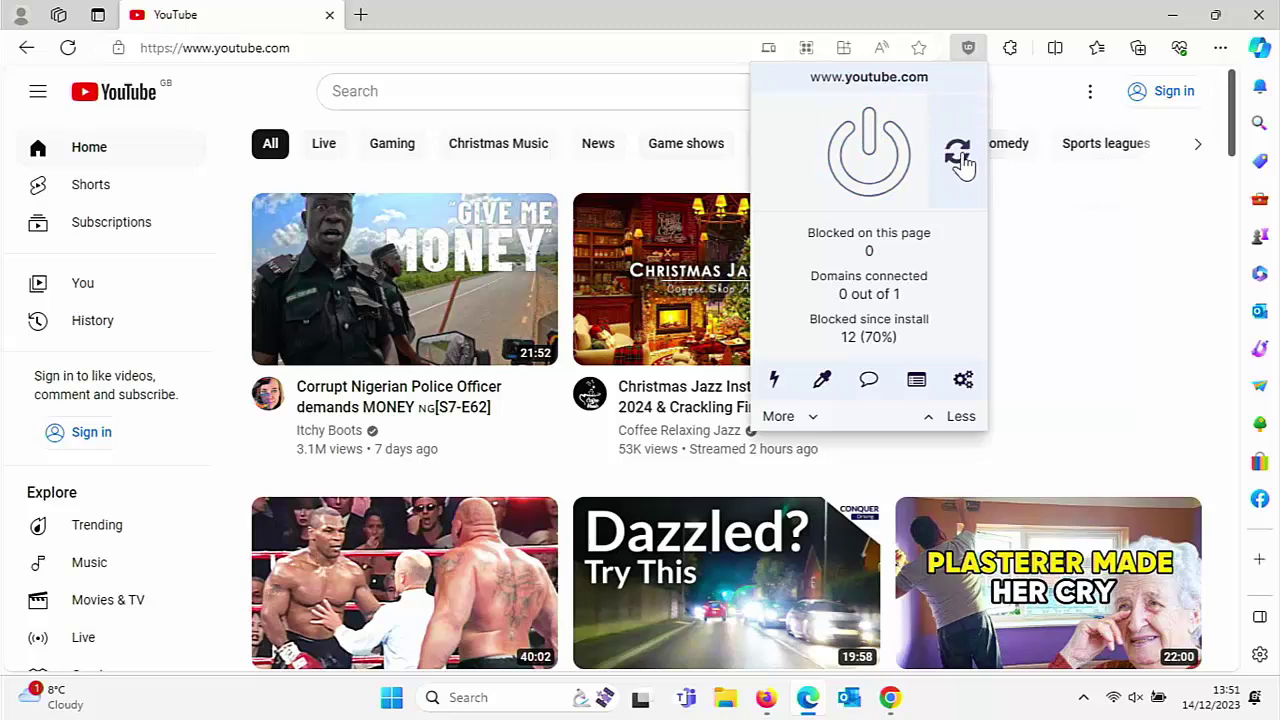
{"action": "left_click", "coordinate": [958, 155]}
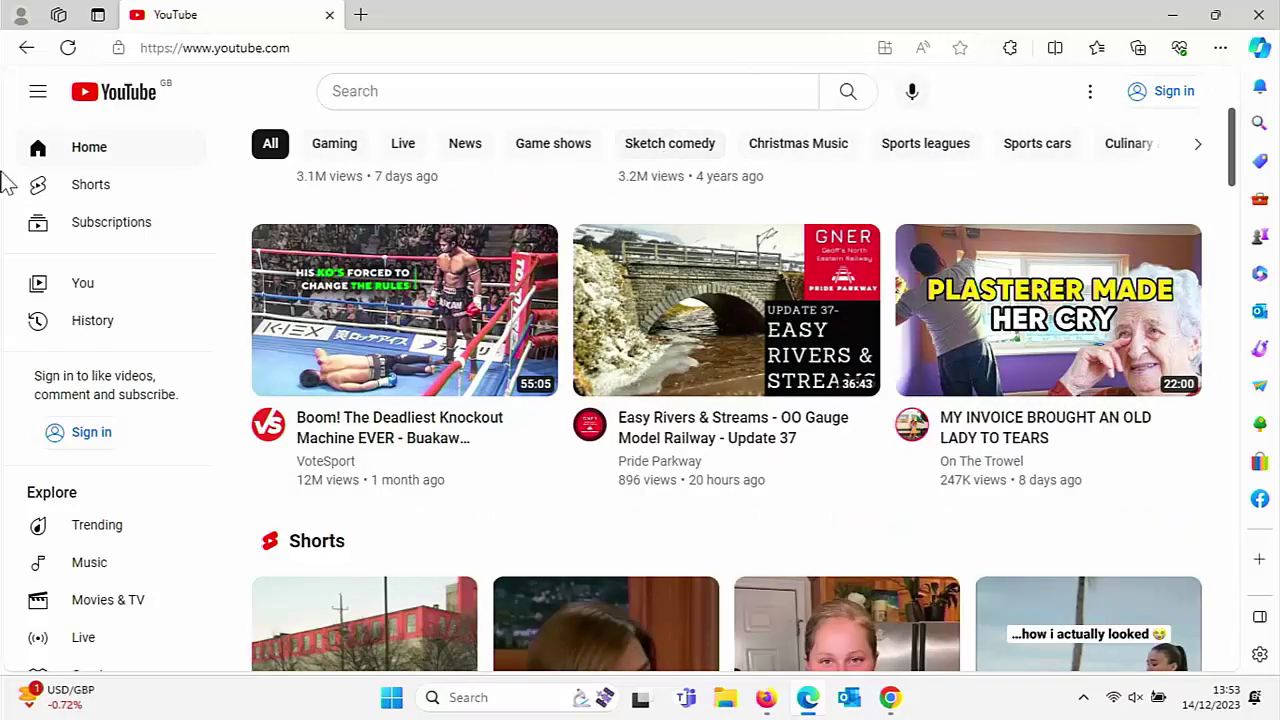
- Turn off AdGuard AdBlocker's protection for youtube.com
{"action": "left_click", "coordinate": [1010, 48]}
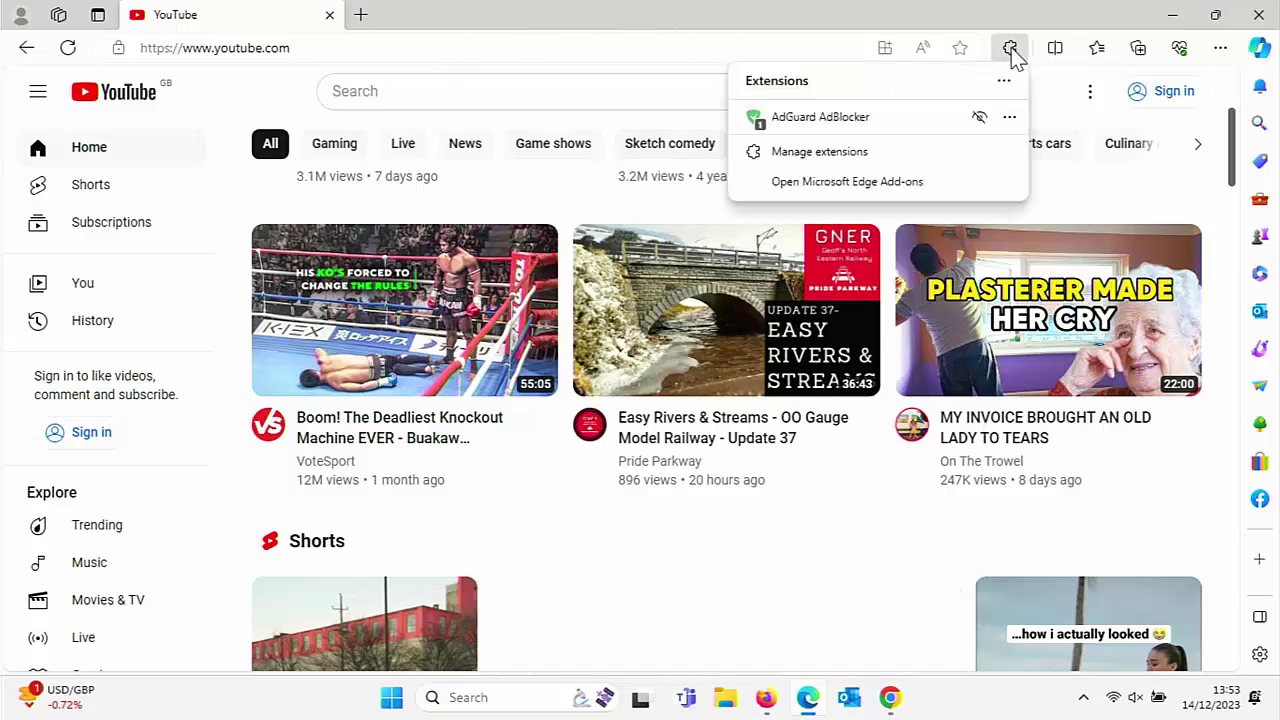
{"action": "left_click", "coordinate": [821, 128]}
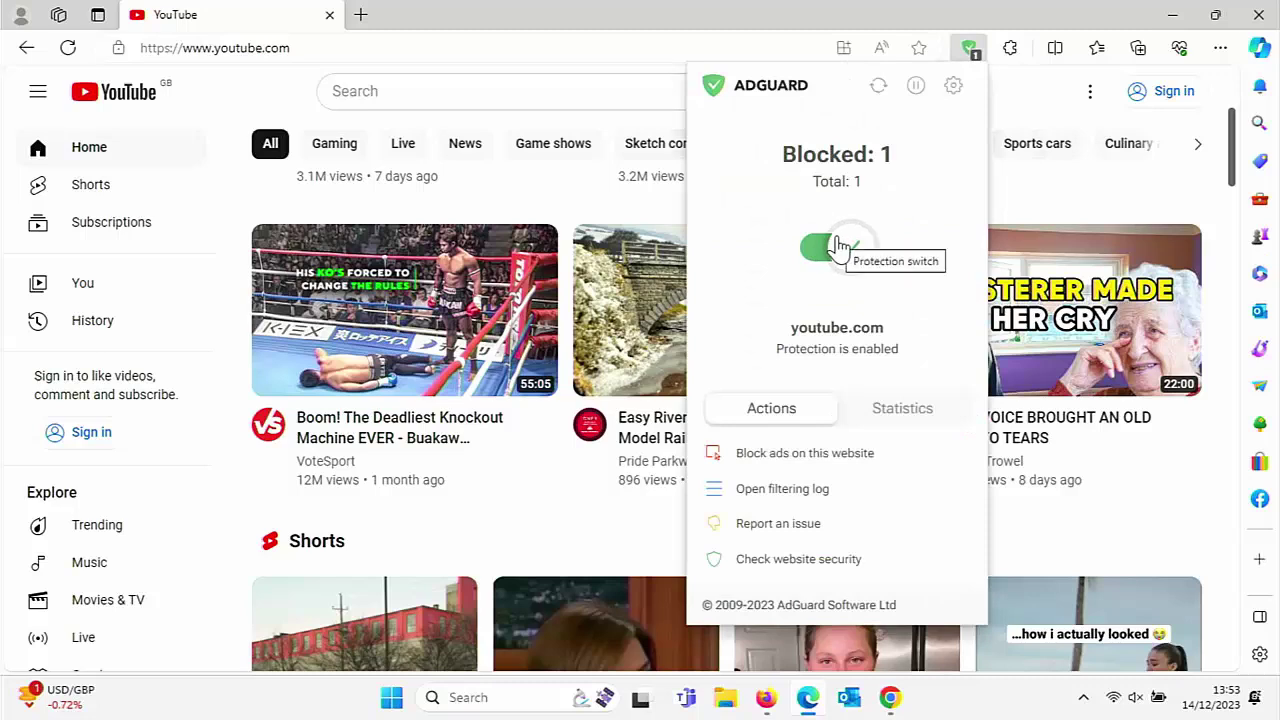
{"action": "left_click", "coordinate": [856, 252]}
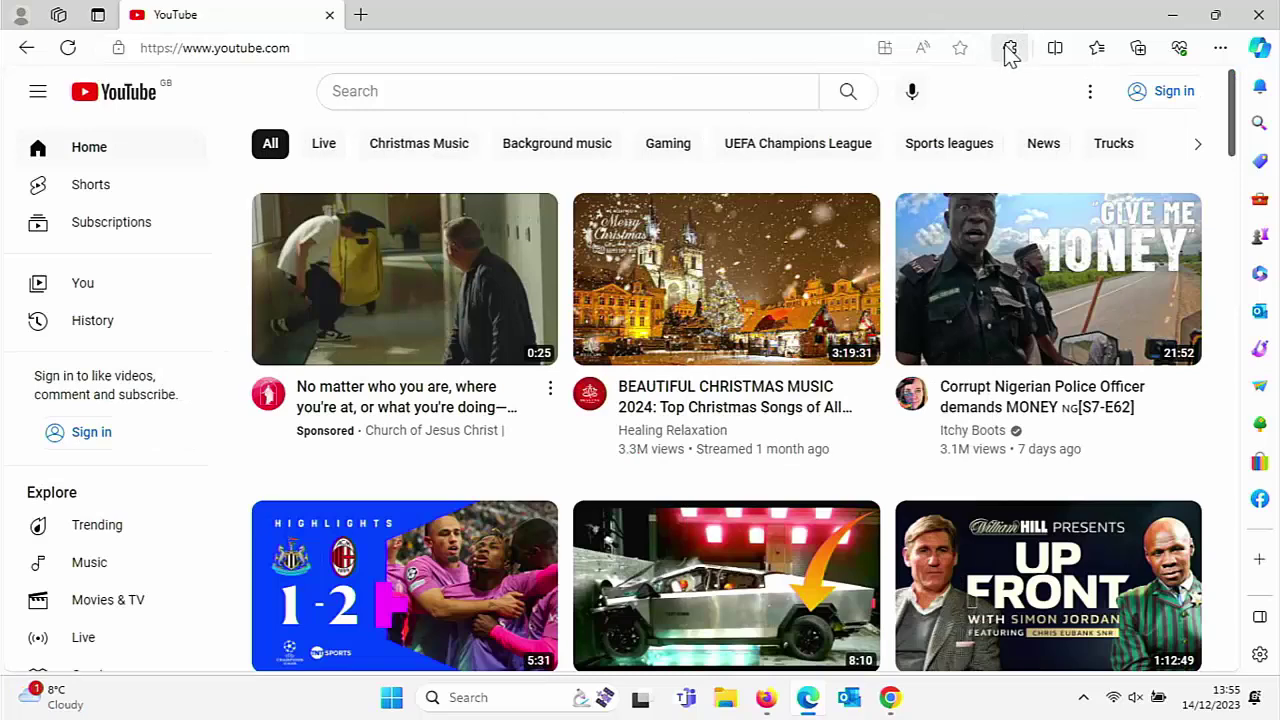
- Start the Malwarebytes Browser Guard setup, opting out of anonymously sharing detection and device data
{"action": "left_click", "coordinate": [1010, 50]}
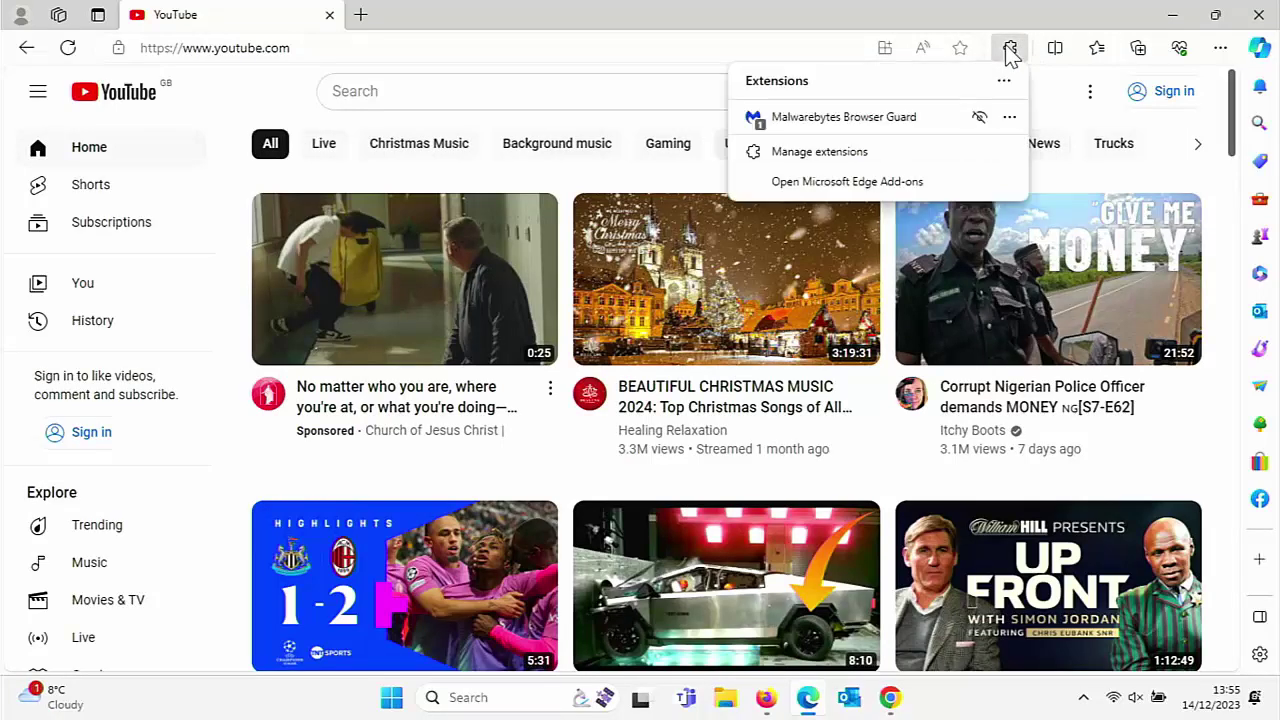
{"action": "left_click", "coordinate": [822, 120]}
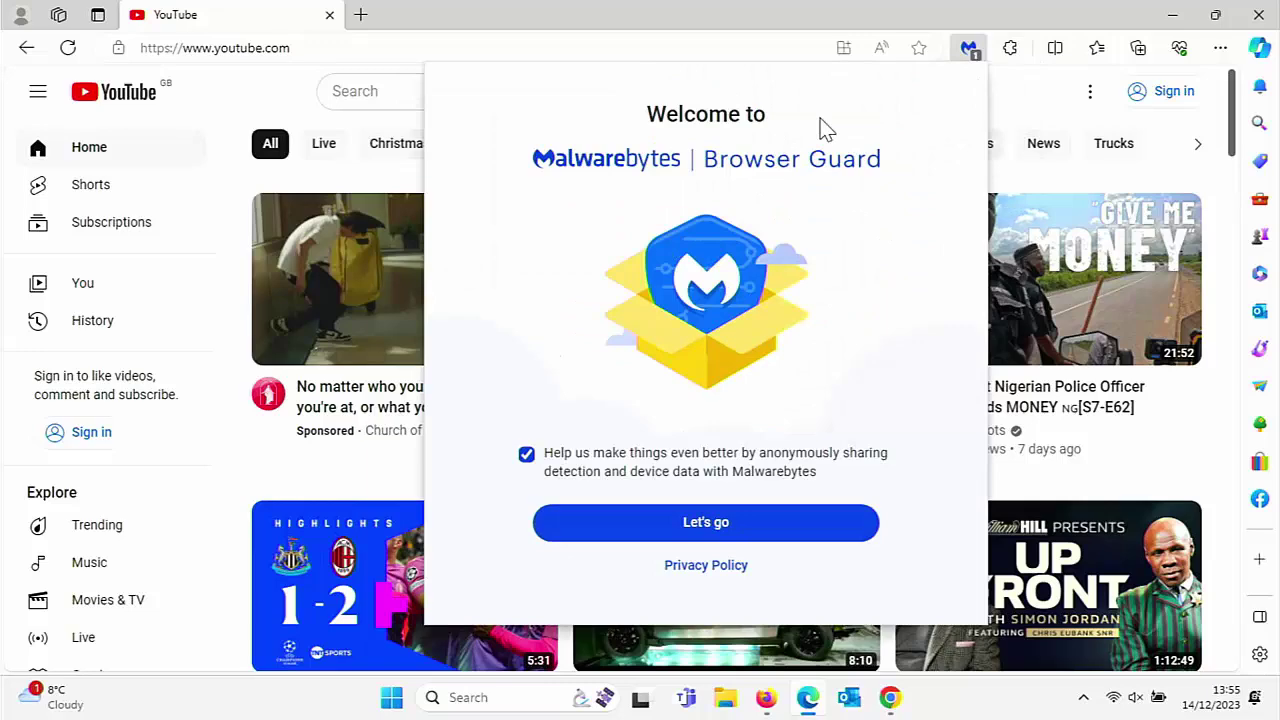
{"action": "left_click", "coordinate": [526, 455]}
{"action": "left_click", "coordinate": [762, 524]}
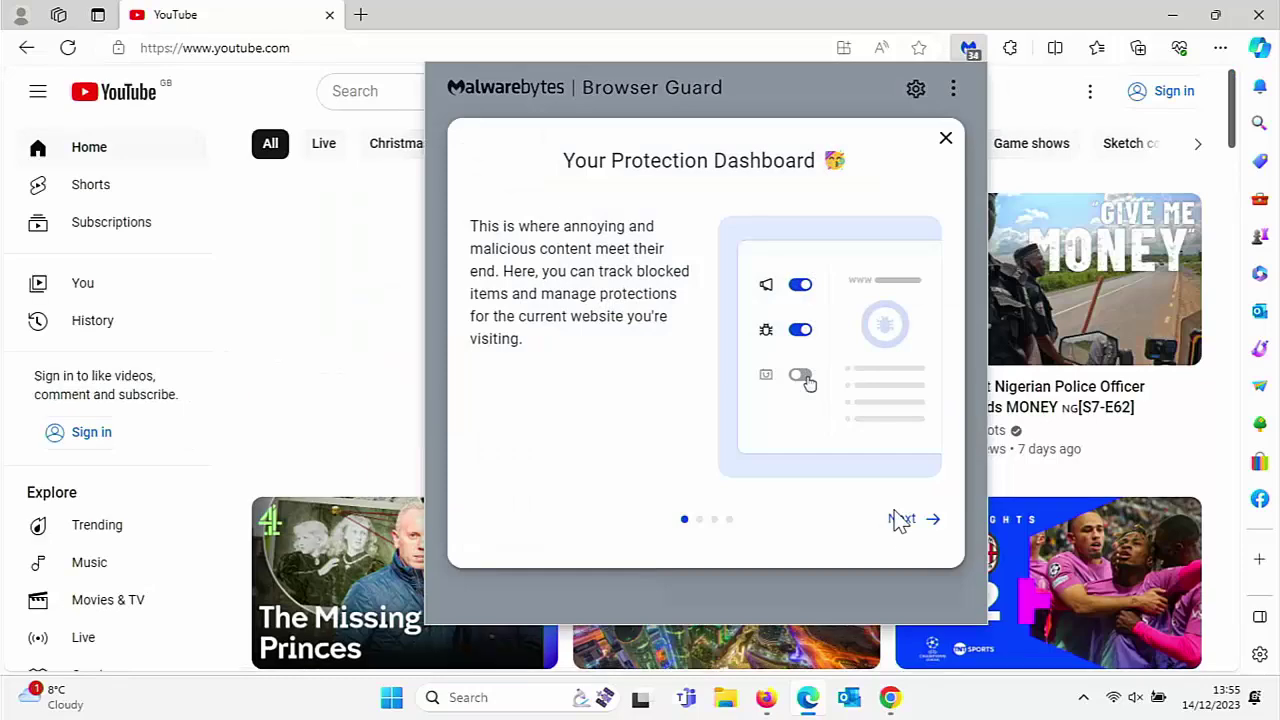
{"action": "left_click", "coordinate": [900, 520]}
{"action": "left_click", "coordinate": [900, 522]}
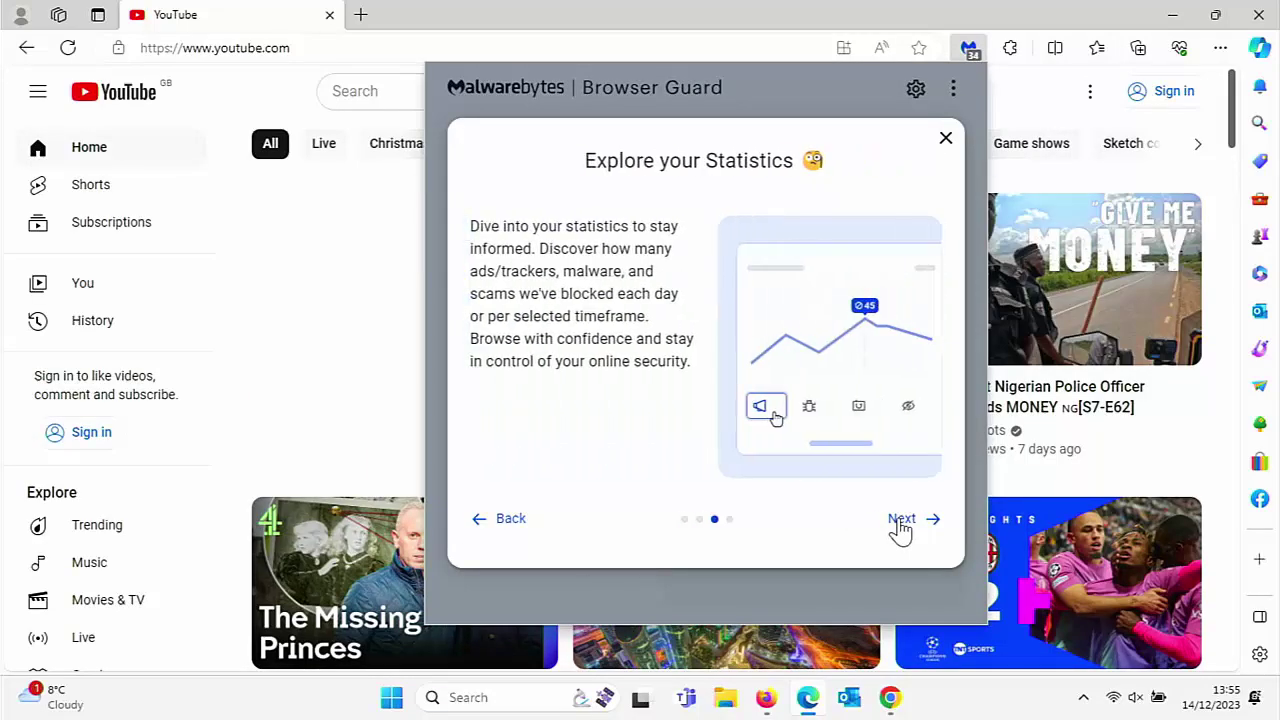
{"action": "left_click", "coordinate": [899, 522]}
{"action": "left_click", "coordinate": [897, 524]}
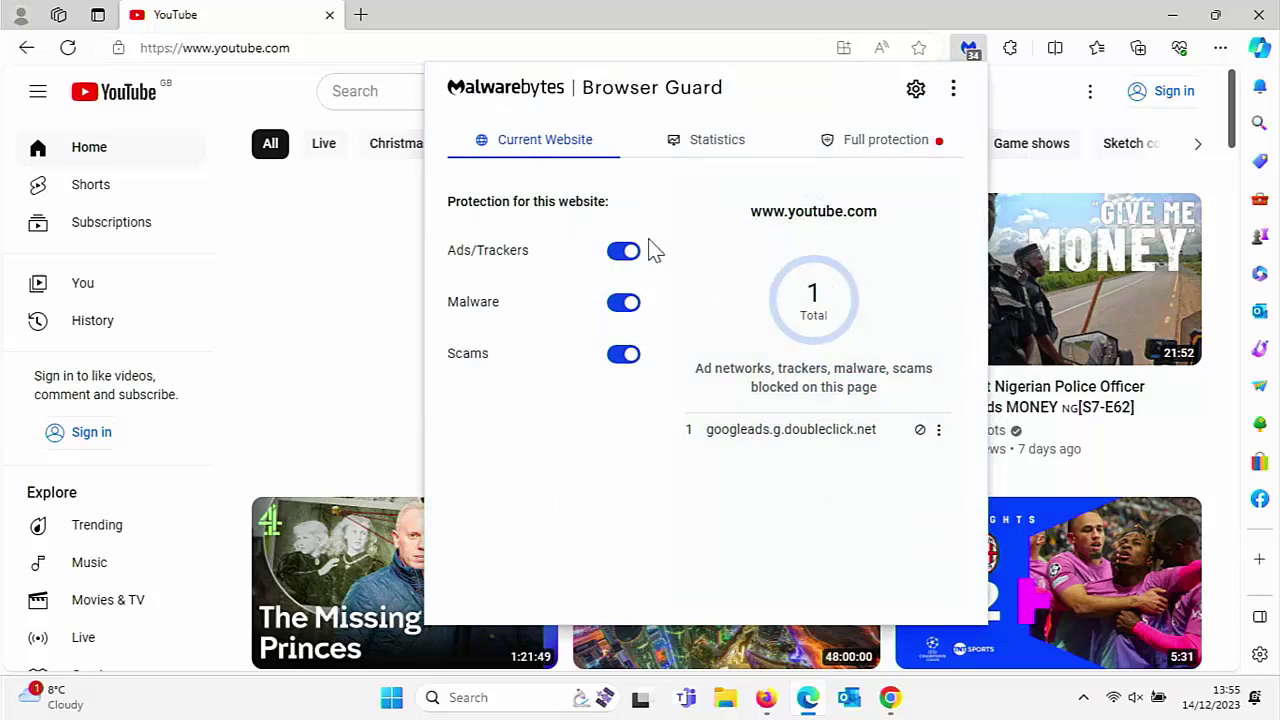
{"action": "left_click", "coordinate": [623, 255]}
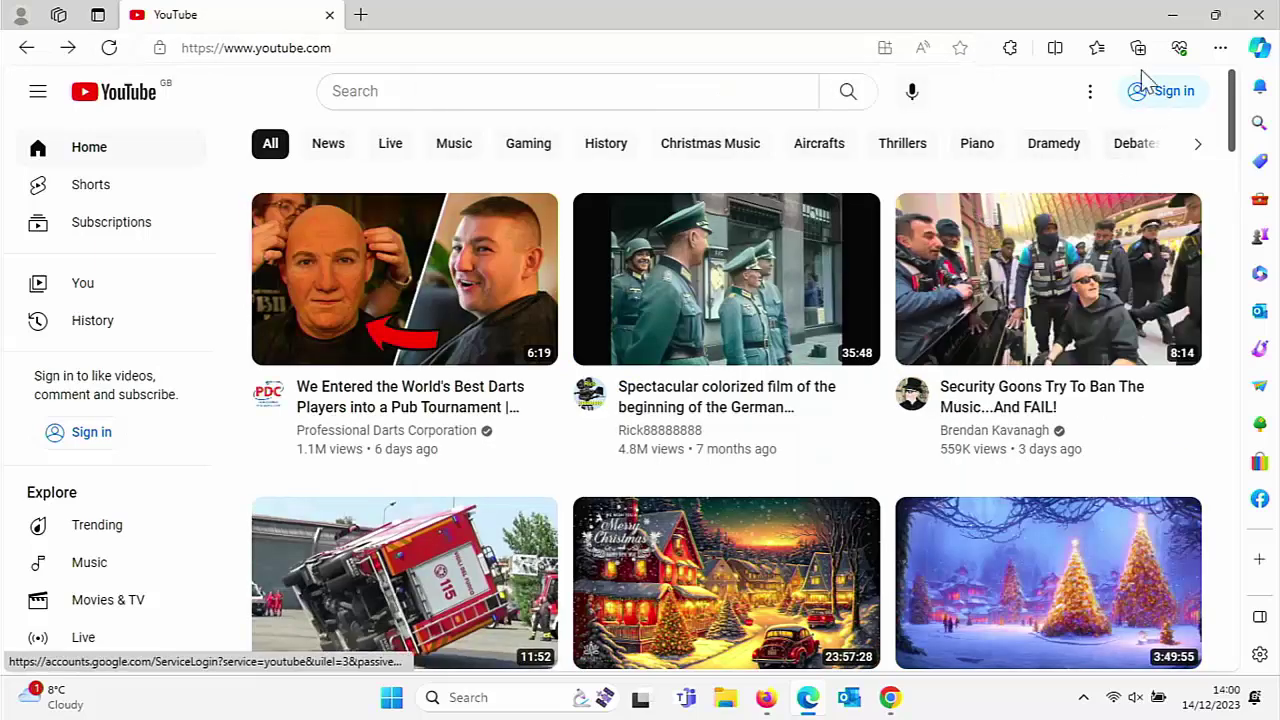
- Turn off DuckDuckGo Privacy Essentials protections for youtube.com
{"action": "left_click", "coordinate": [1019, 59]}
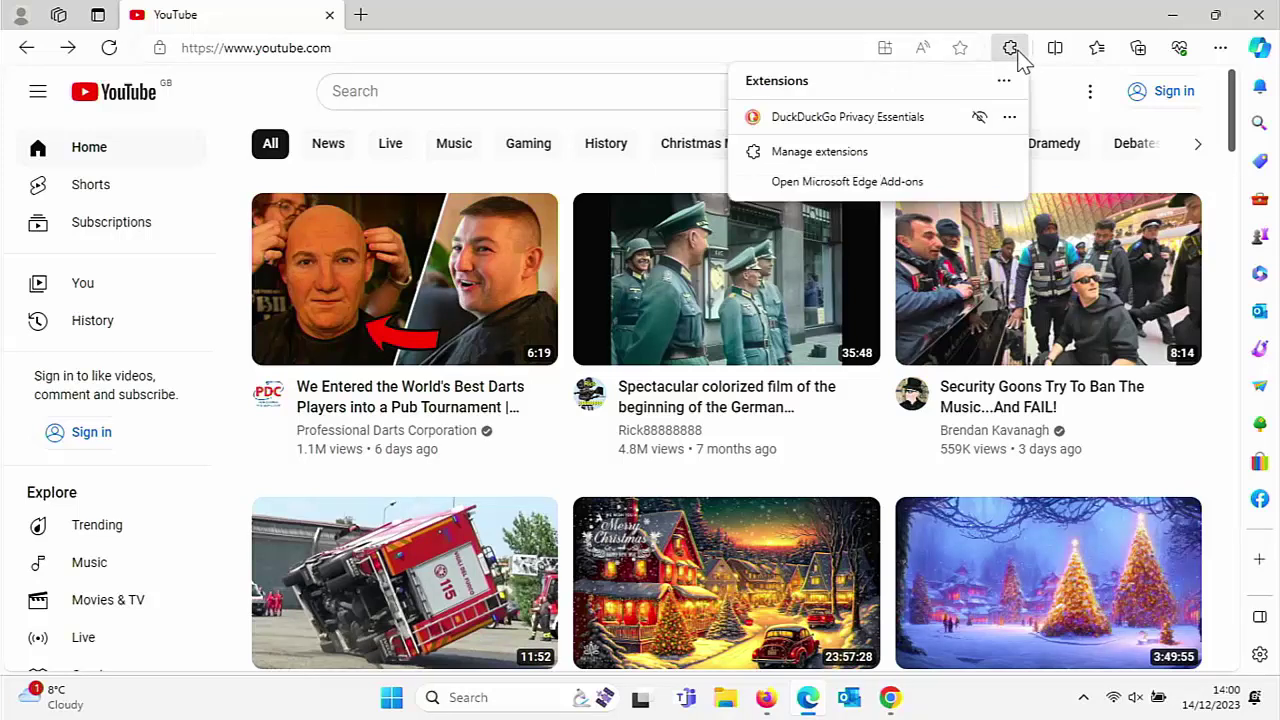
{"action": "left_click", "coordinate": [857, 119]}
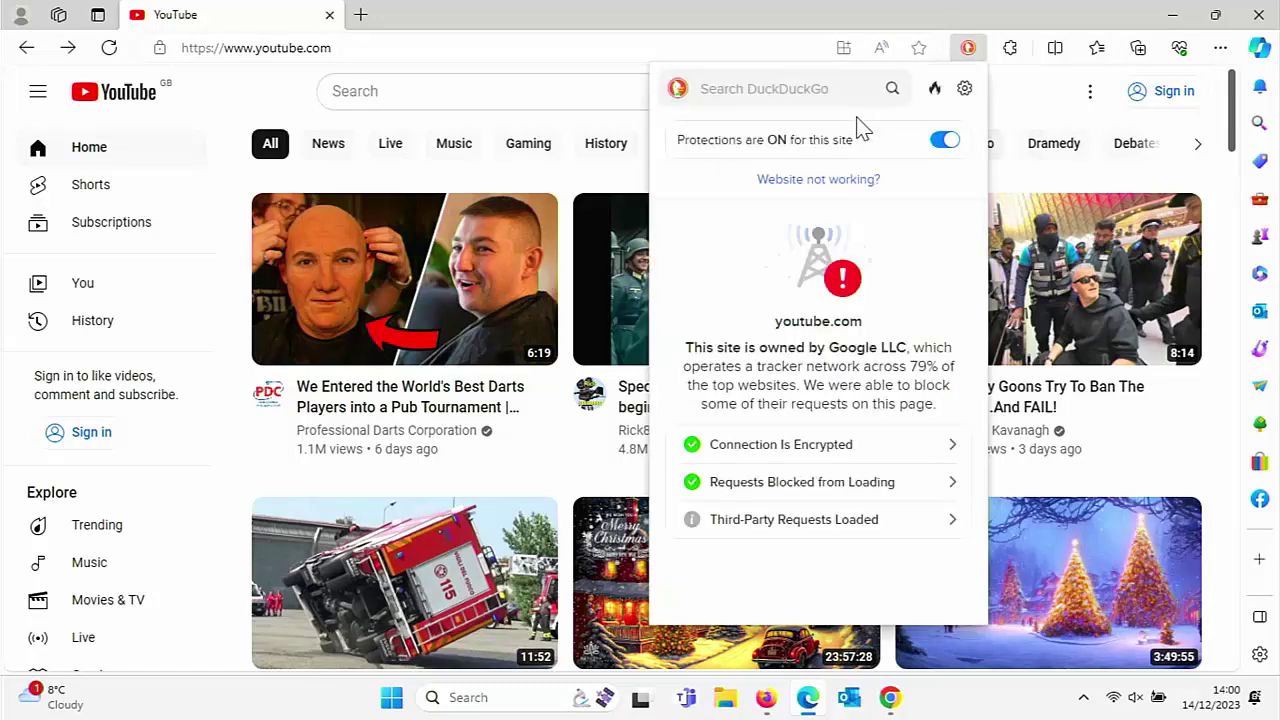
{"action": "left_click", "coordinate": [944, 149]}
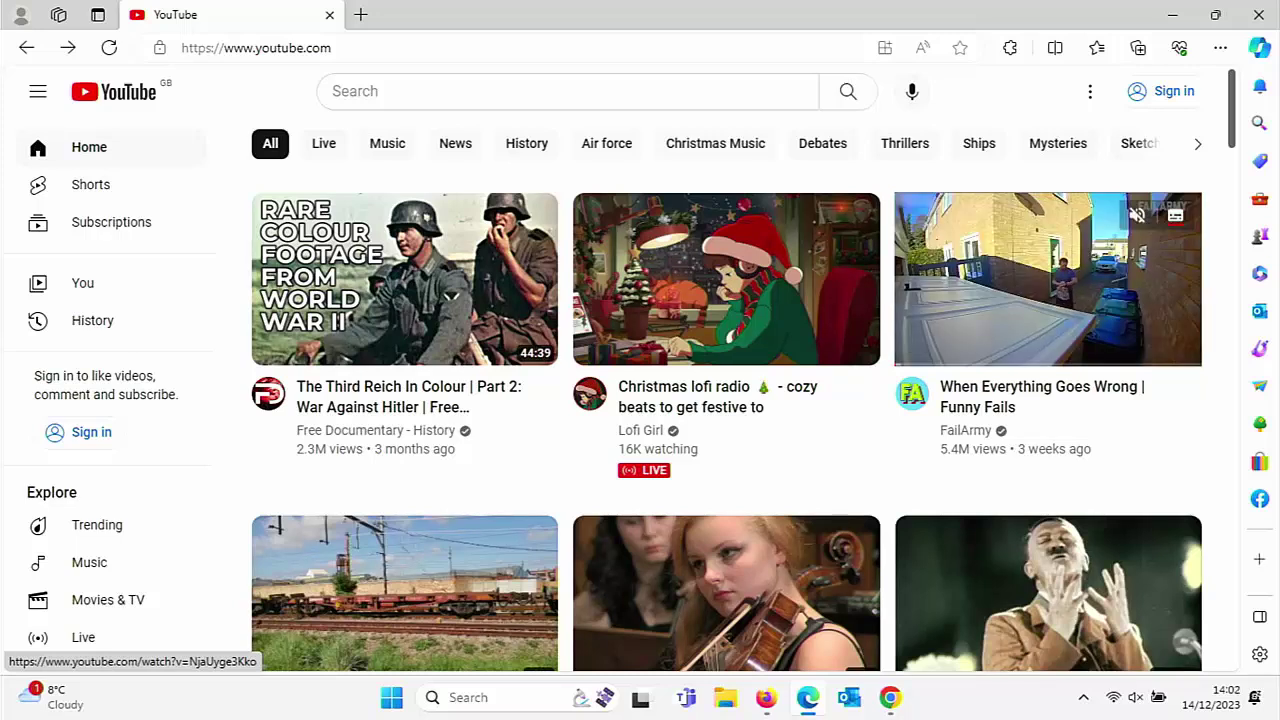
{"action": "left_click", "coordinate": [1011, 50]}
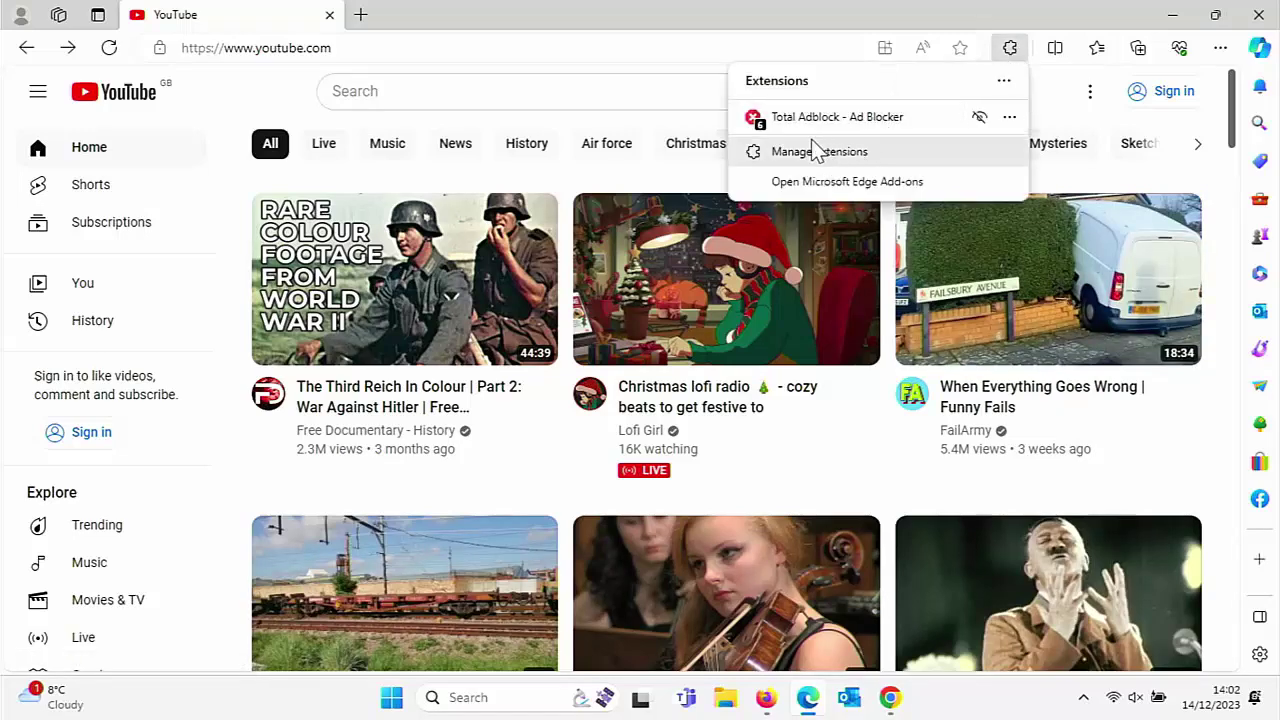
{"action": "left_click", "coordinate": [782, 124]}
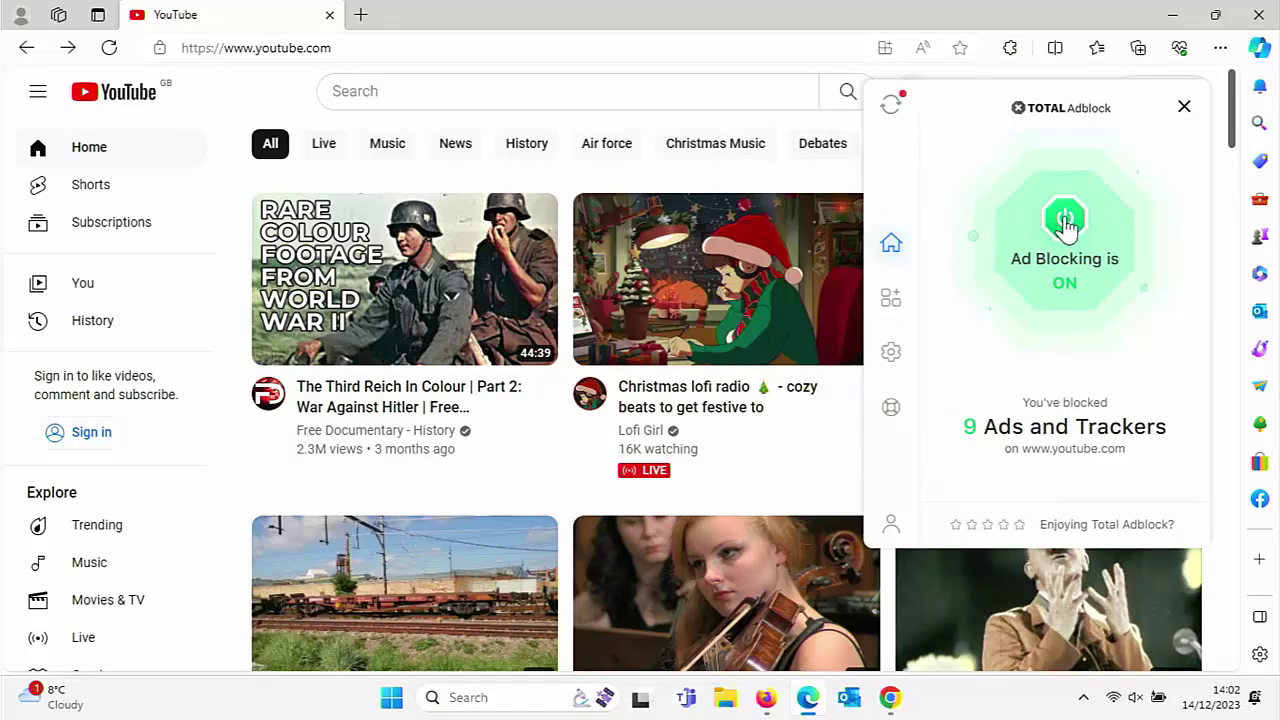
{"action": "left_click", "coordinate": [1094, 266]}
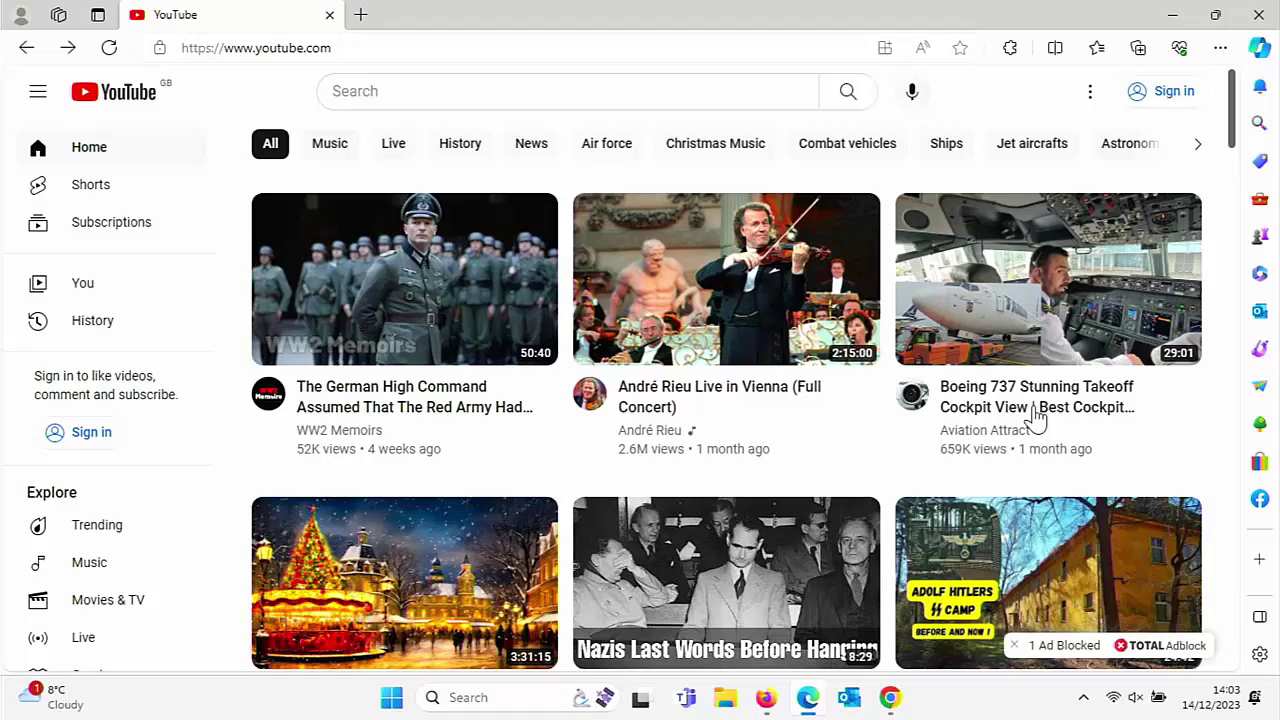
- Disable and re-enable Total Adblock from its extension details page, and return to the list of installed extensions
{"action": "mouse_move", "coordinate": [1128, 338]}
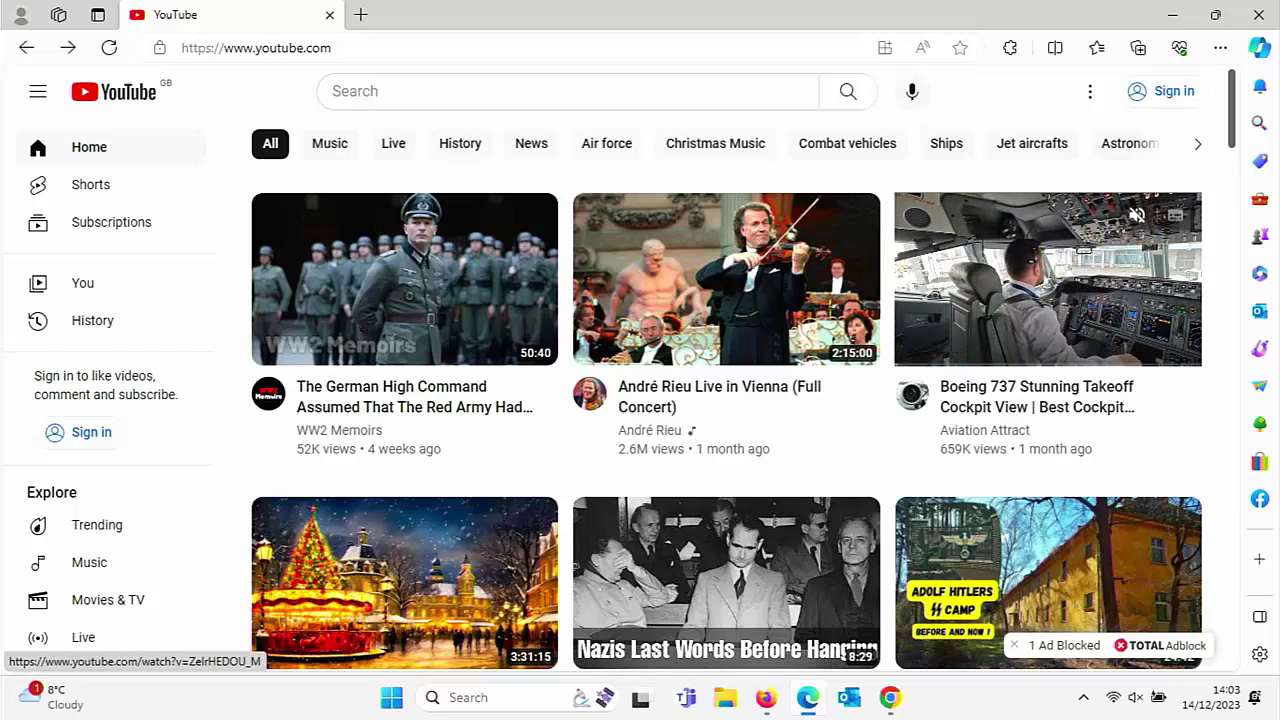
{"action": "left_click", "coordinate": [1010, 50]}
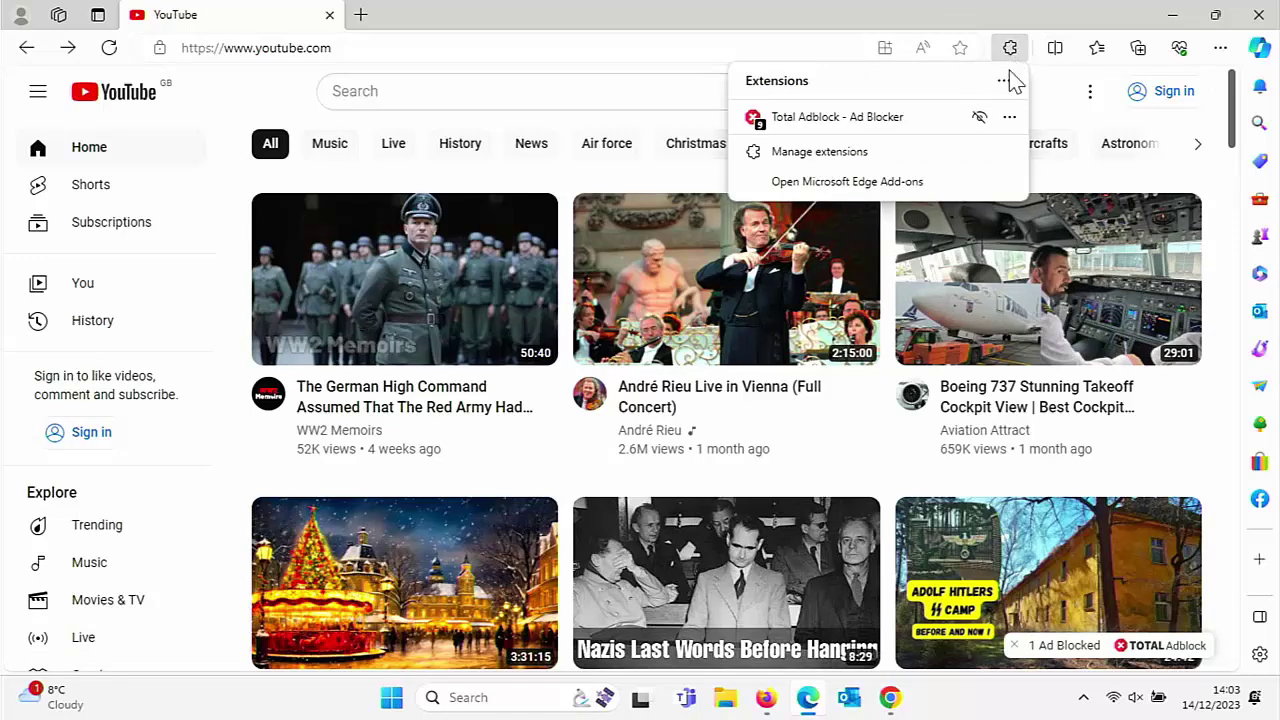
{"action": "left_click", "coordinate": [1006, 126]}
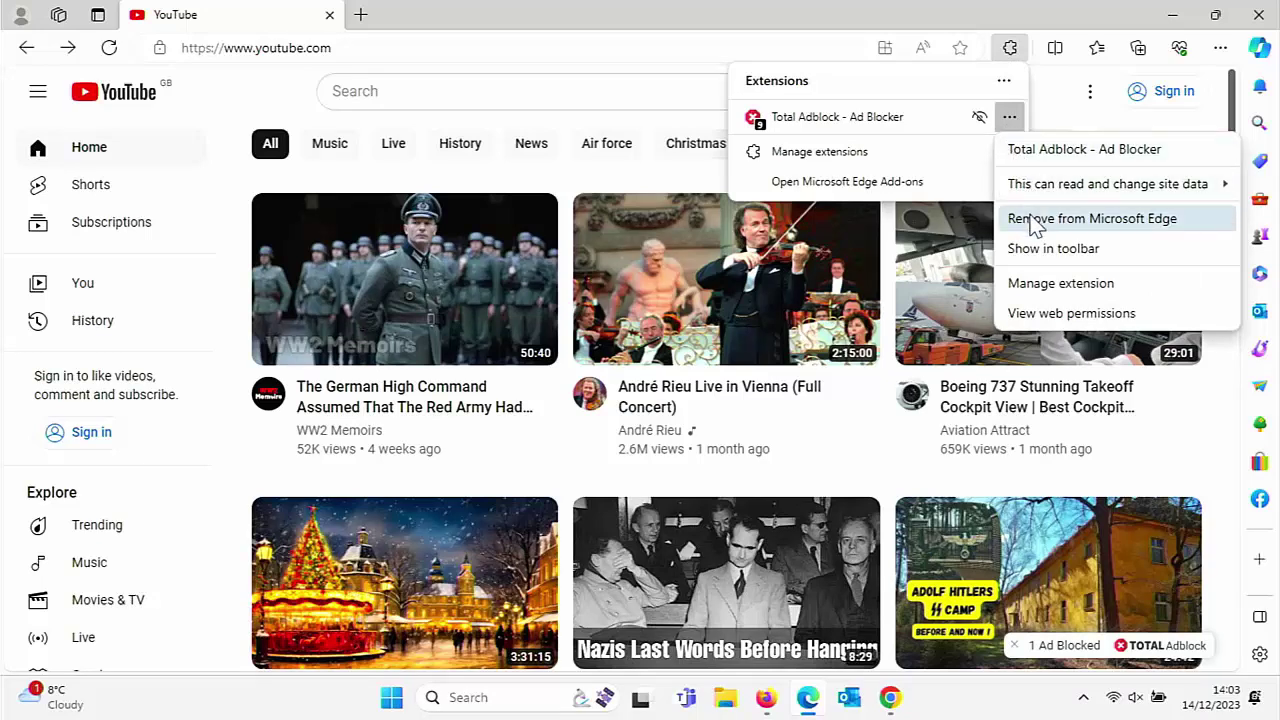
{"action": "left_click", "coordinate": [1058, 287]}
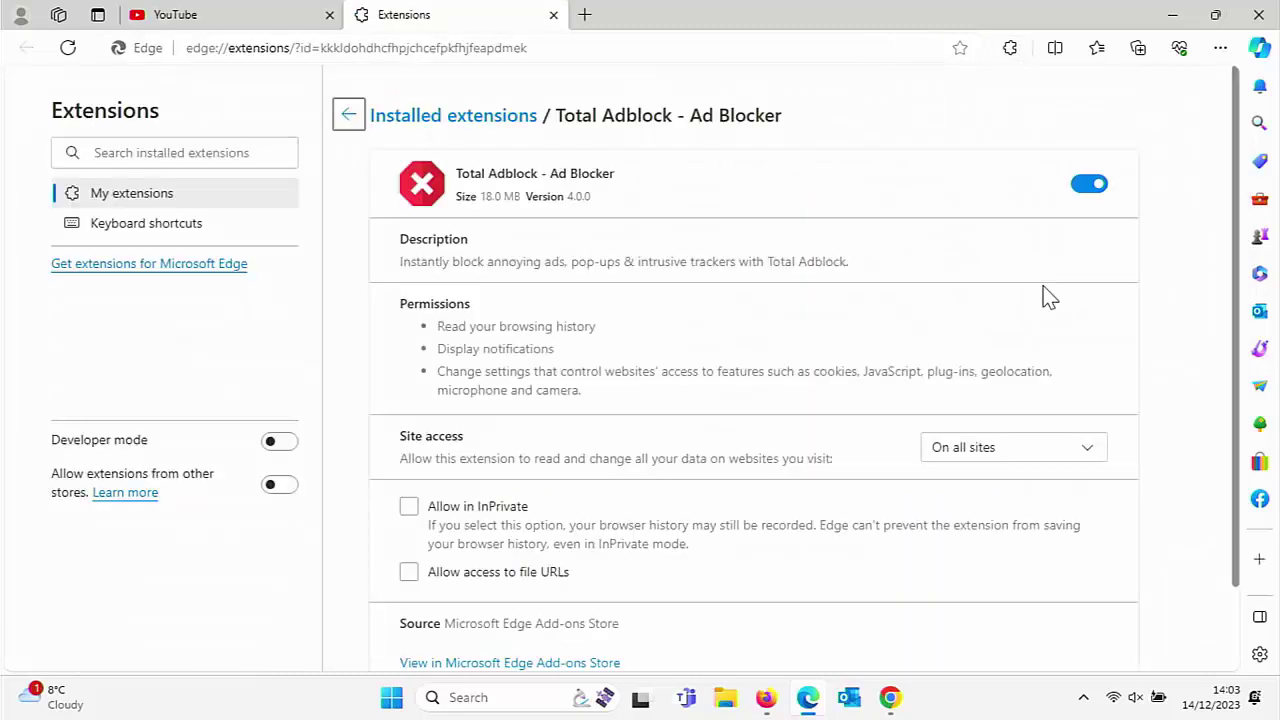
{"action": "left_click", "coordinate": [1081, 185]}
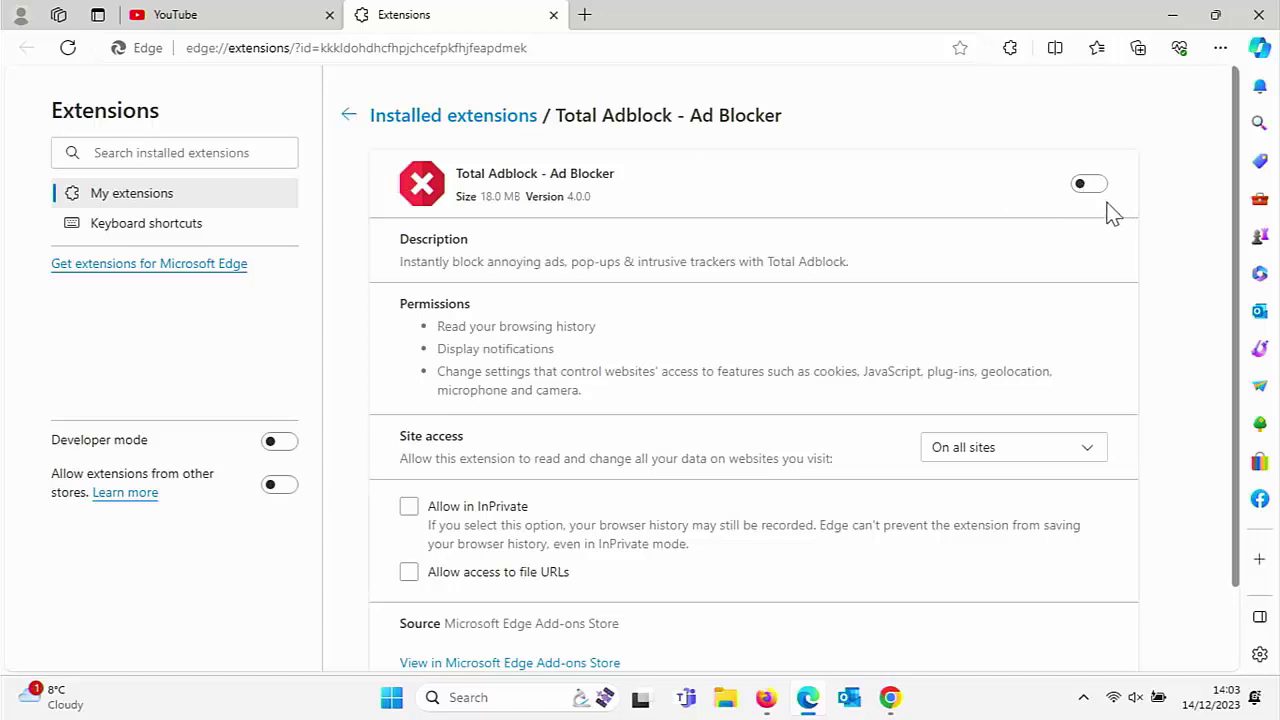
{"action": "left_click", "coordinate": [1097, 196]}
{"action": "left_click", "coordinate": [491, 118]}
- Remove Total Adblock from Microsoft Edge and close the Total Adblock offer page and the Extensions page
{"action": "left_click", "coordinate": [1010, 48]}
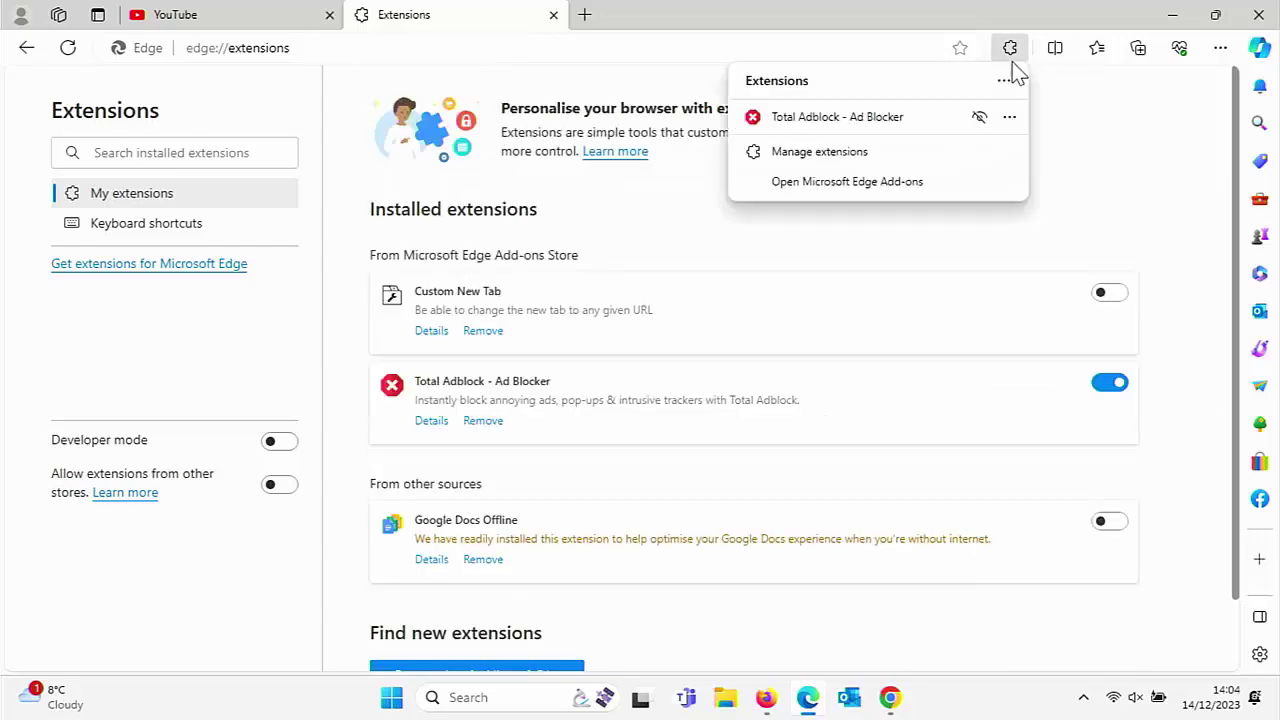
{"action": "left_click", "coordinate": [1007, 124]}
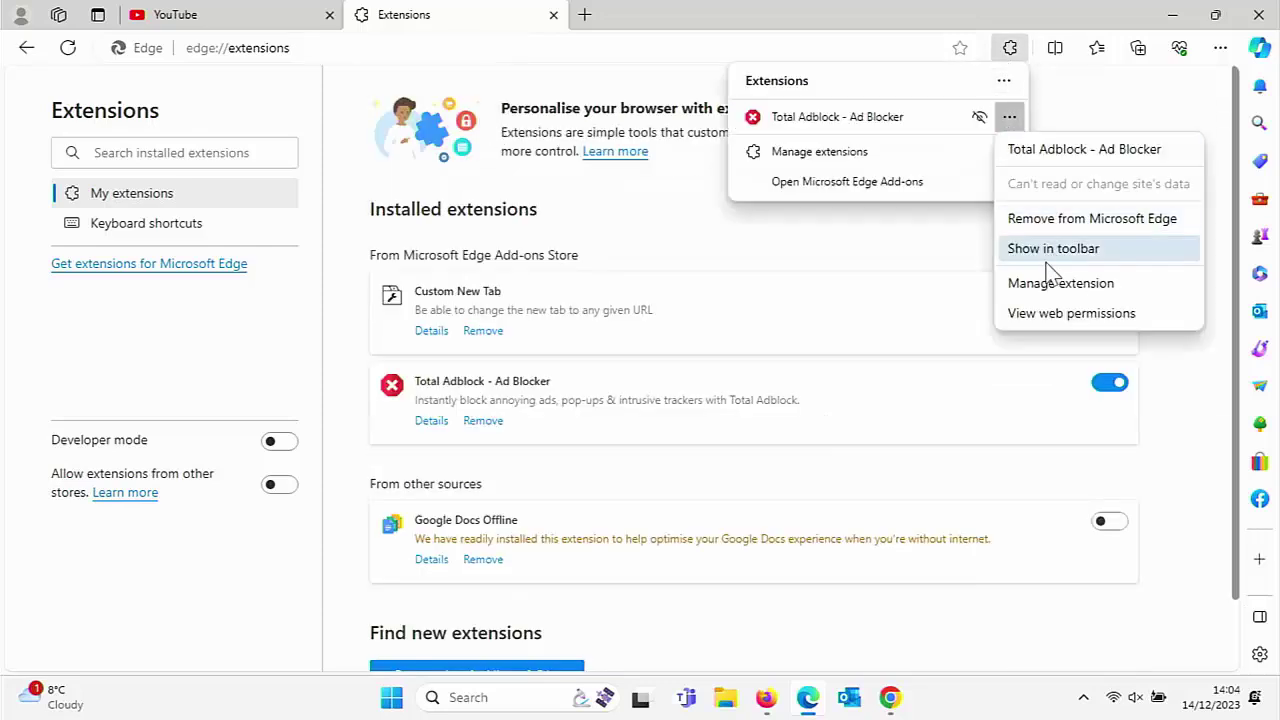
{"action": "left_click", "coordinate": [1037, 222]}
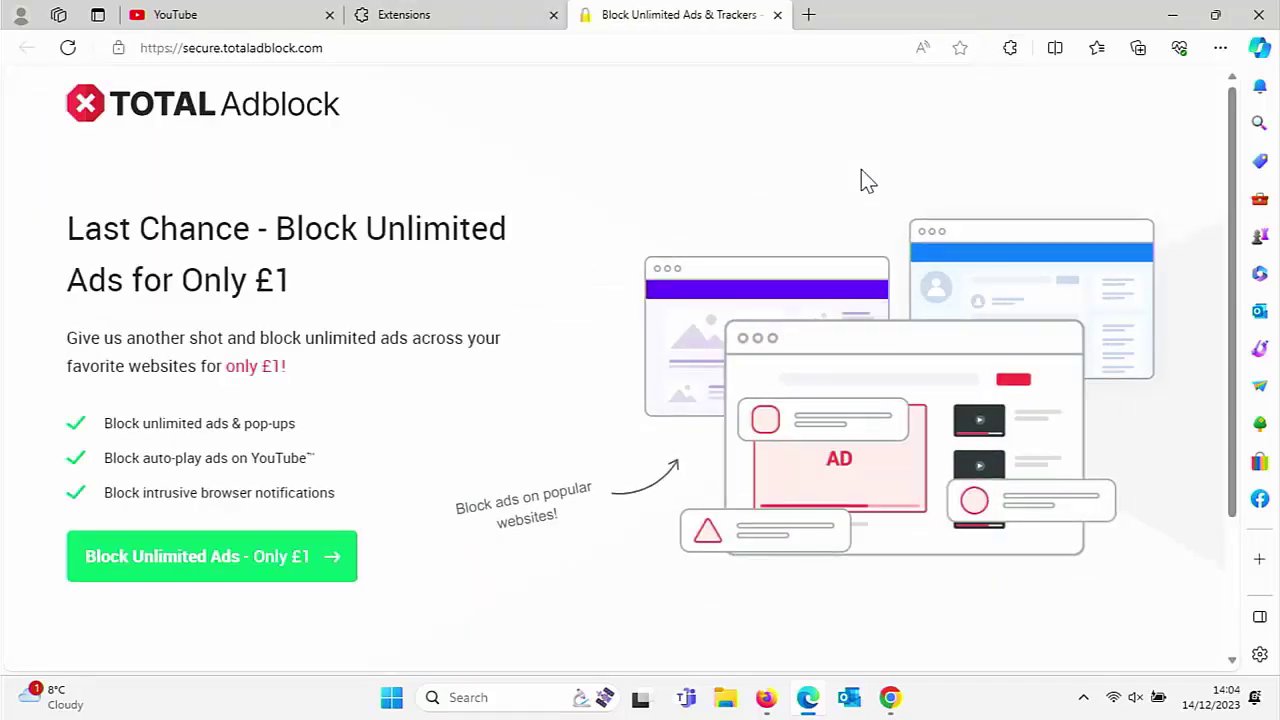
{"action": "key", "text": "ctrl+w"}
{"action": "key", "text": "ctrl+w"}
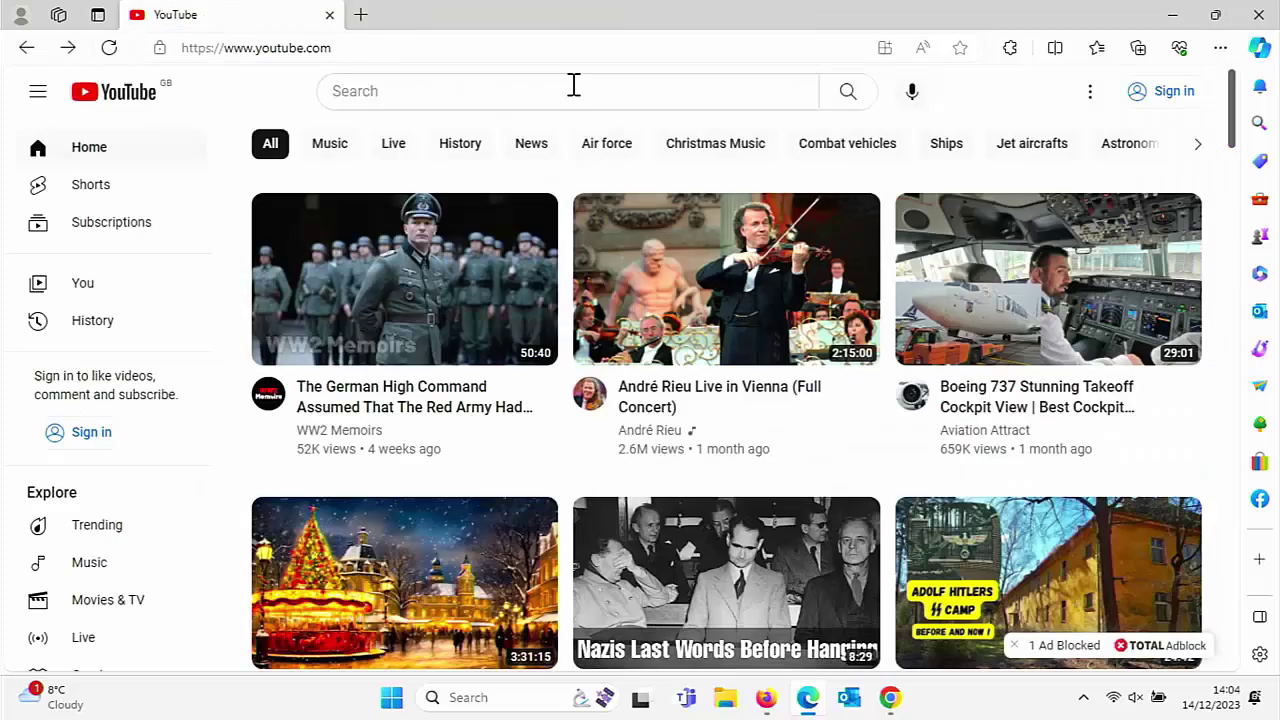